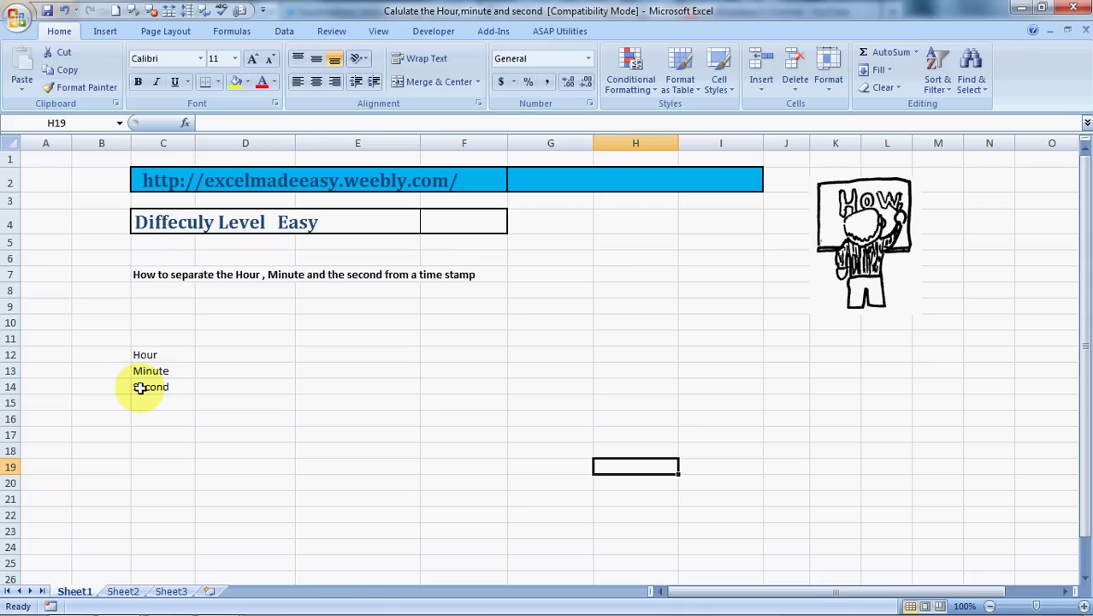
Insert the current time, 11:18 PM, as a timestamp in C10
{"action": "key", "text": "Left"}
{"action": "key", "text": "Left"}
{"action": "key", "text": "Left"}
{"action": "key", "text": "Left"}
{"action": "key", "text": "Left"}
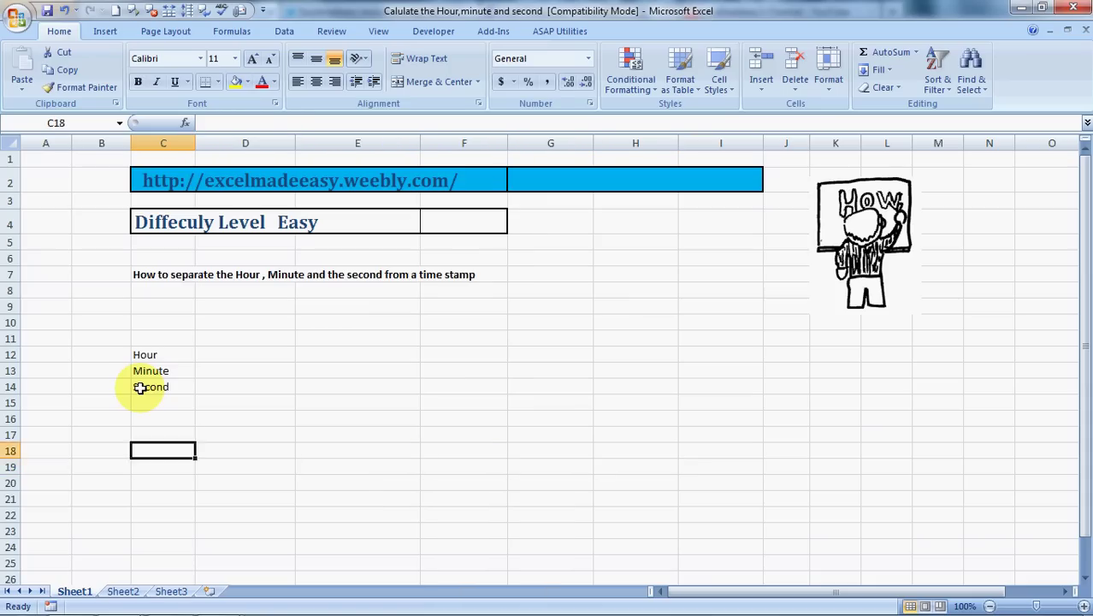
{"action": "key", "text": "Up"}
{"action": "key", "text": "Up"}
{"action": "key", "text": "Up"}
{"action": "key", "text": "Up"}
{"action": "key", "text": "Up"}
{"action": "key", "text": "Up"}
{"action": "key", "text": "Up"}
{"action": "key", "text": "Up"}
{"action": "key", "text": "Up"}
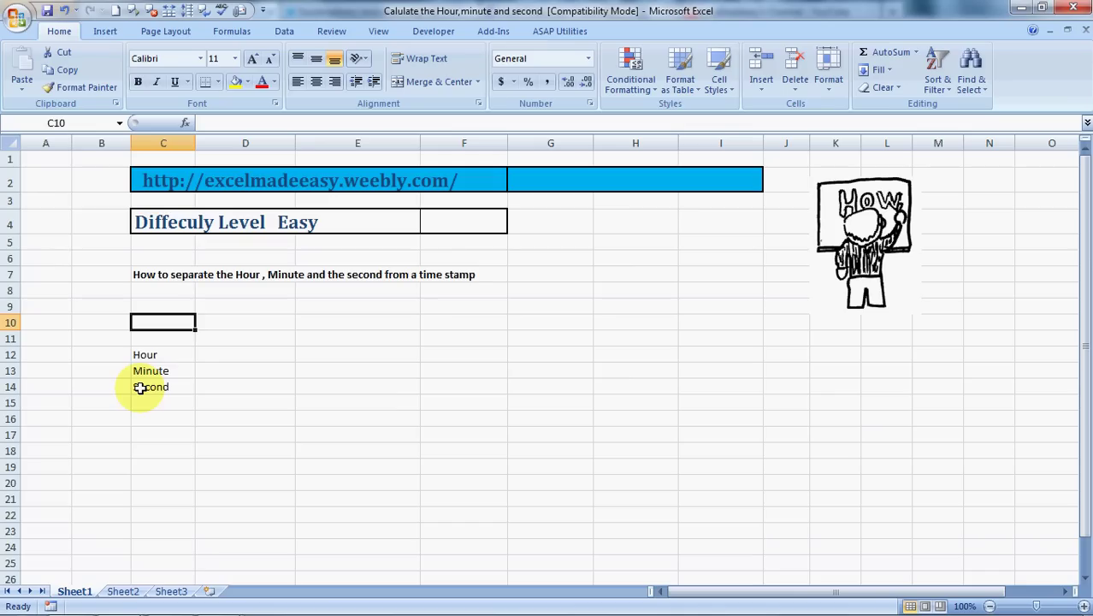
{"action": "key", "text": "ctrl+shift+semicolon"}
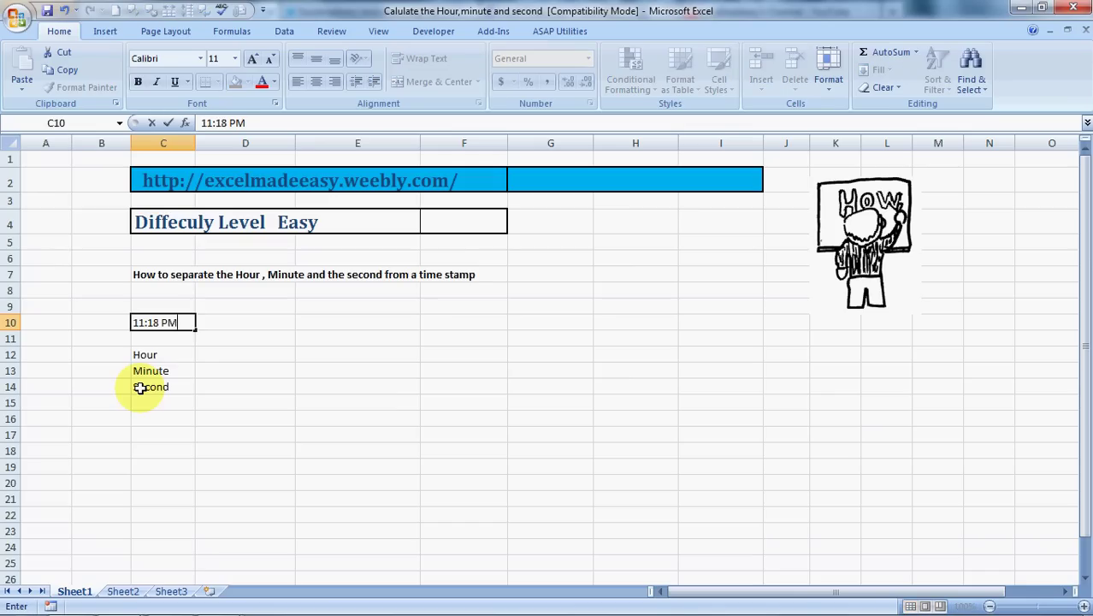
{"action": "key", "text": "Return"}
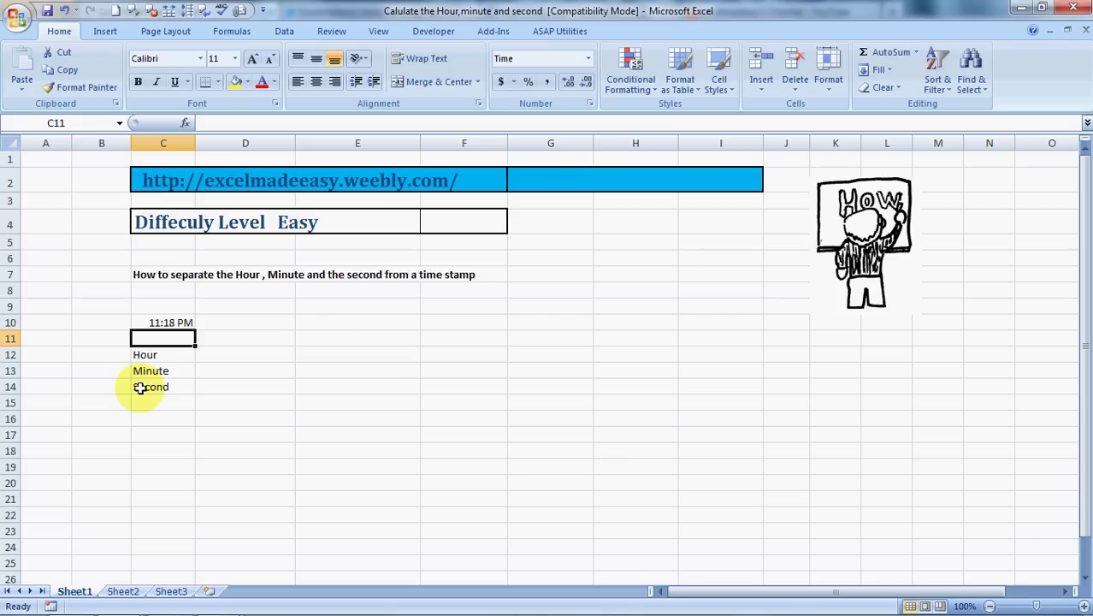
Apply the Time number format to C10 so it displays 11:18:00 PM
{"action": "key", "text": "Up"}
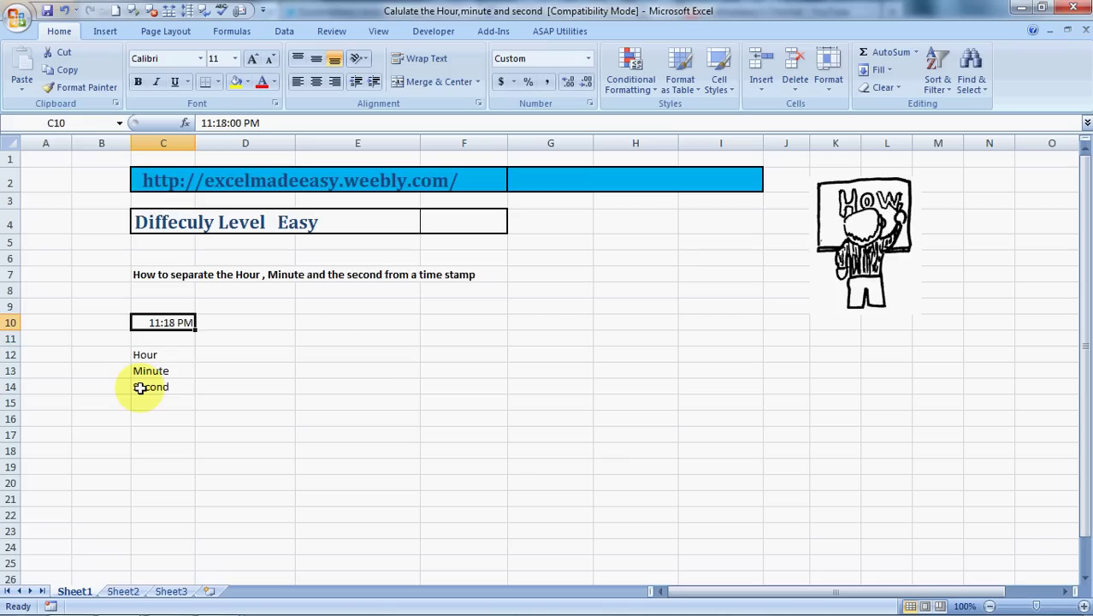
{"action": "left_click", "coordinate": [586, 61]}
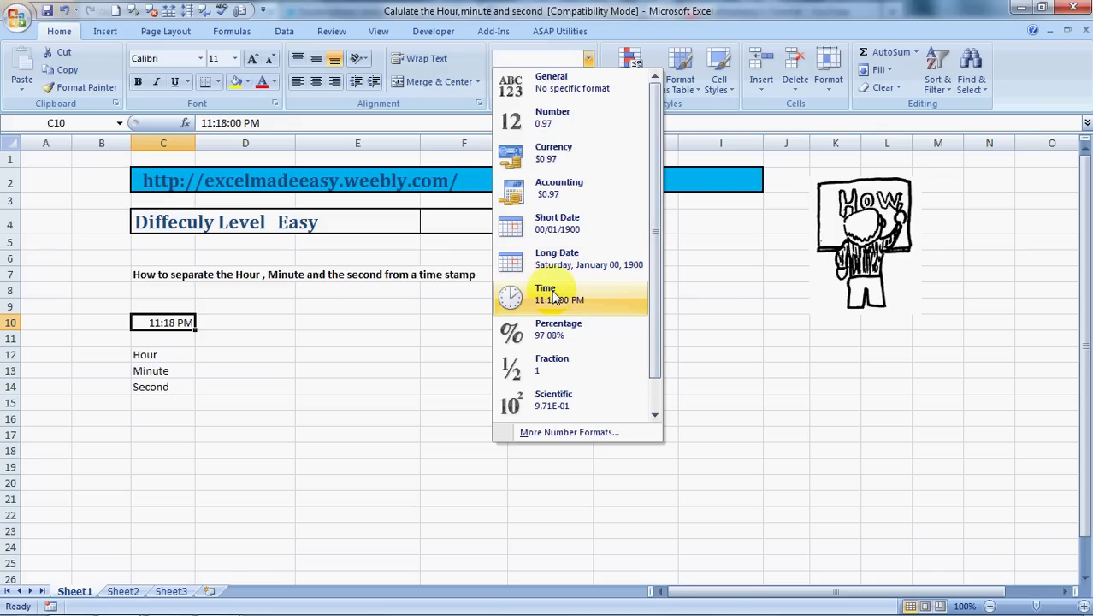
{"action": "left_click", "coordinate": [553, 295]}
{"action": "left_click", "coordinate": [344, 354]}
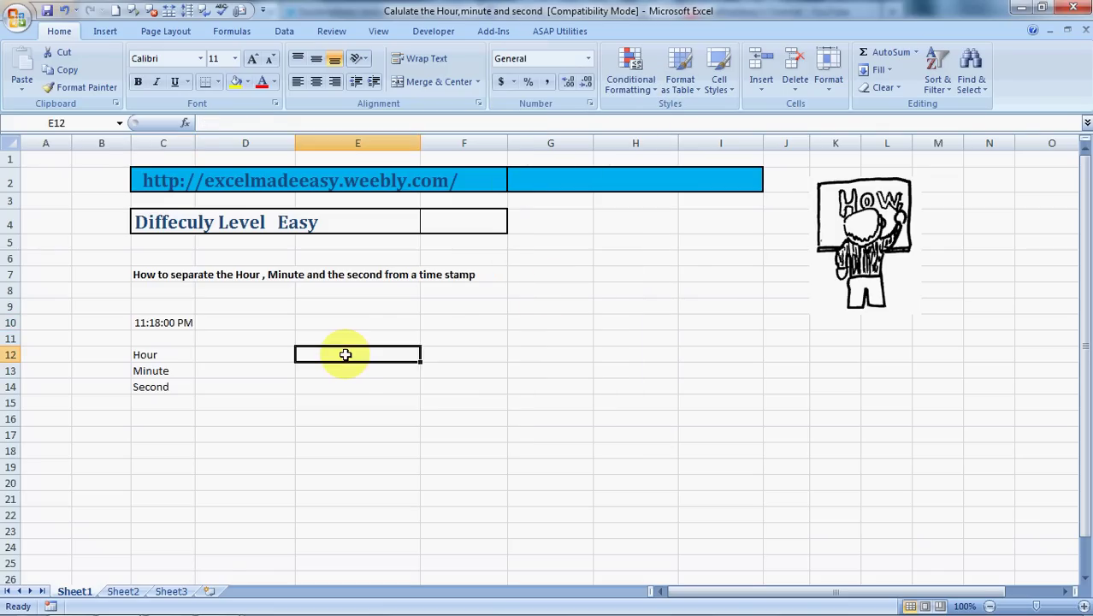
{"action": "key", "text": "Left"}
{"action": "key", "text": "Left"}
{"action": "key", "text": "Up"}
{"action": "key", "text": "Up"}
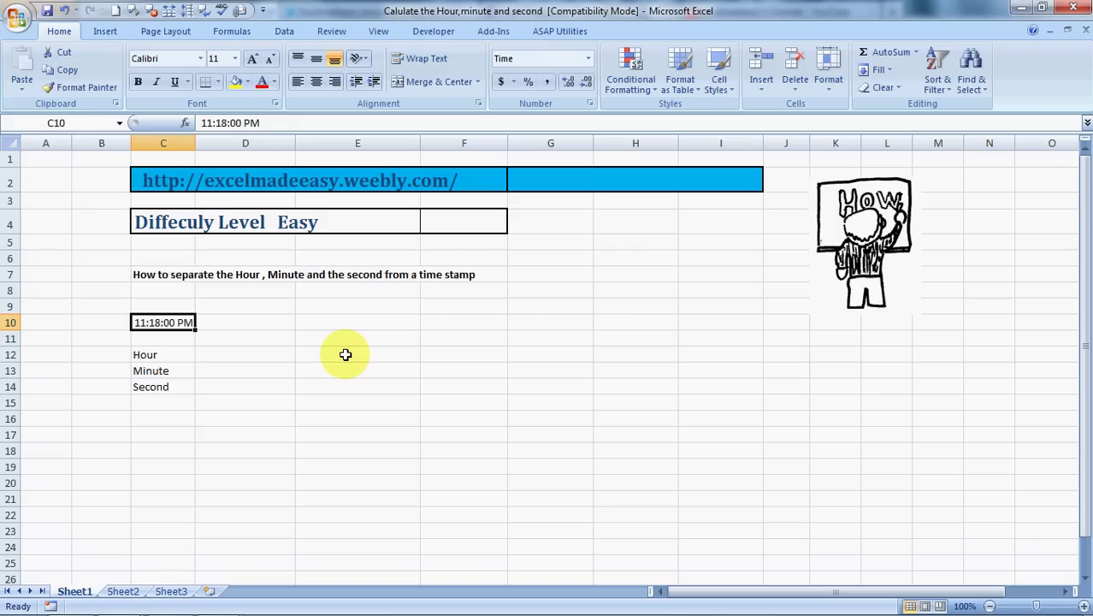
{"action": "key", "text": "Down"}
{"action": "key", "text": "Down"}
{"action": "key", "text": "Right"}
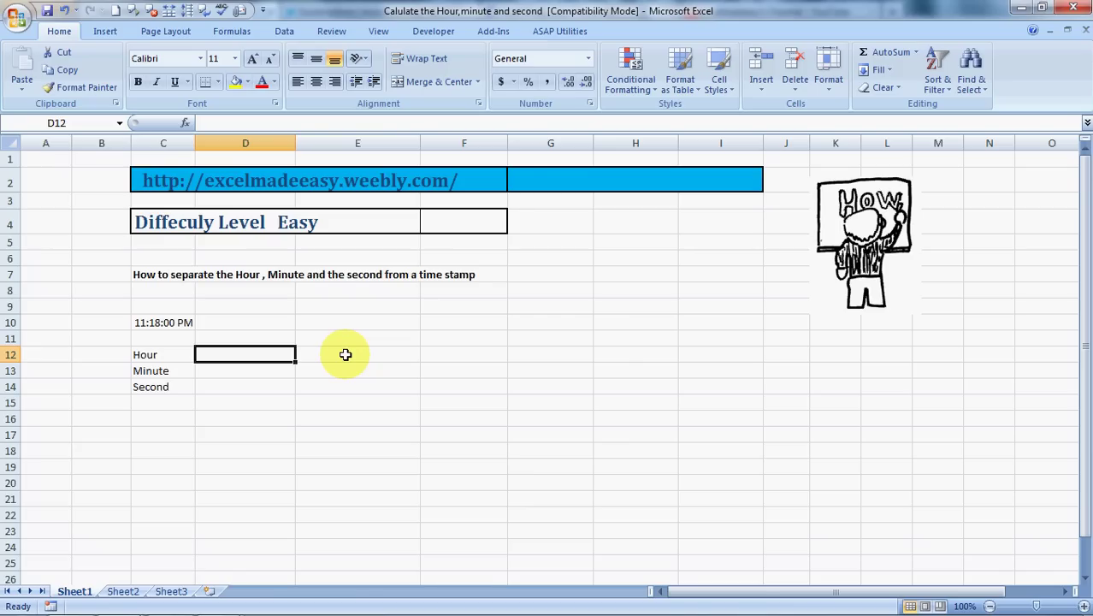
Enter =HOUR(C10) in D12 to return the hour, 23
{"action": "type", "text": "="}
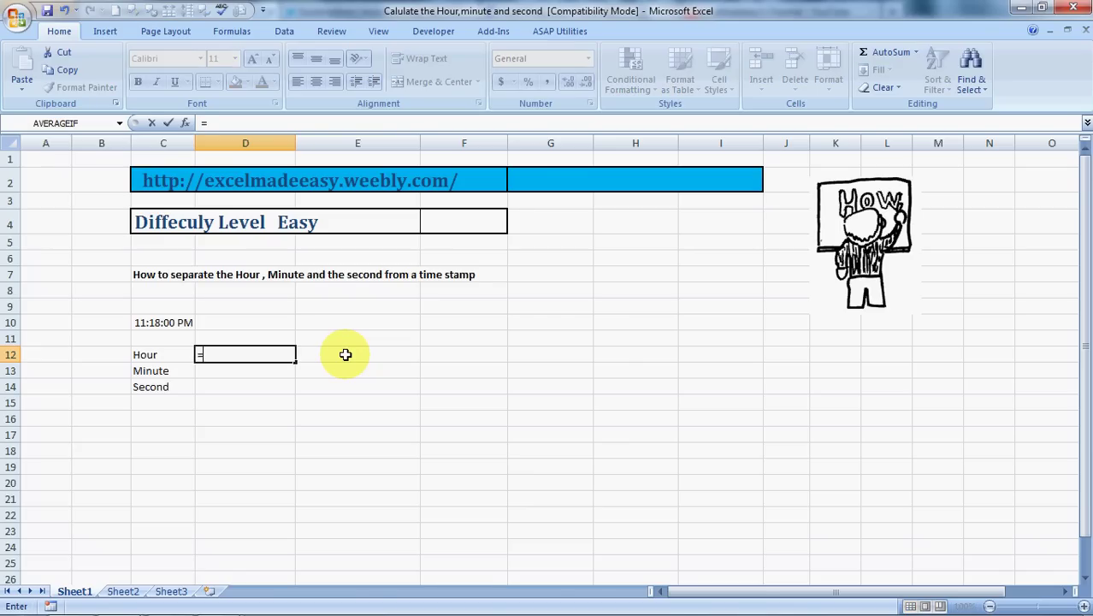
{"action": "type", "text": "hour"}
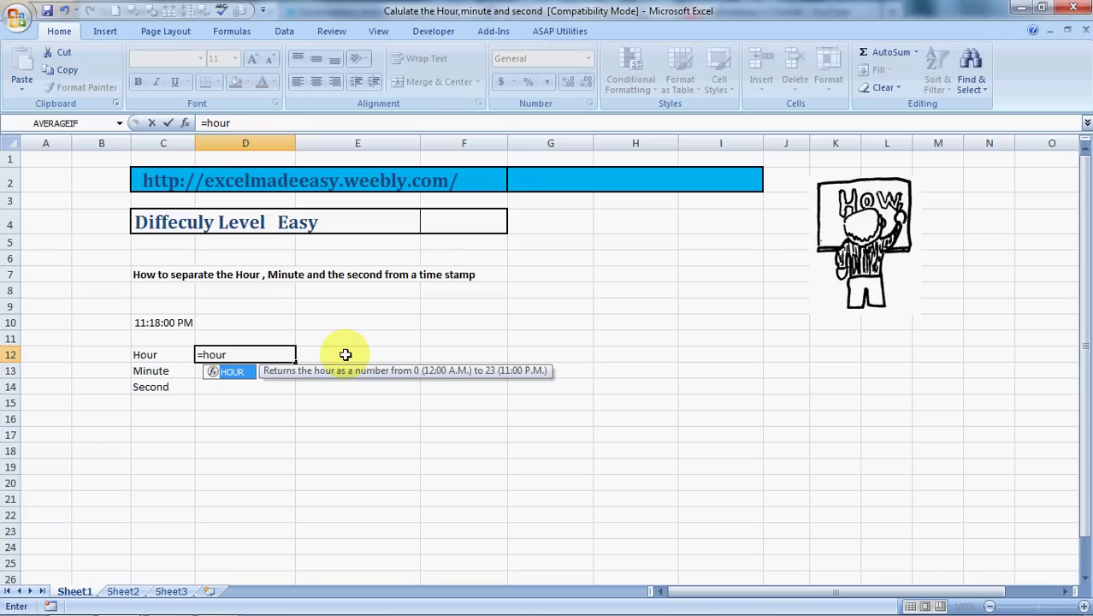
{"action": "type", "text": "("}
{"action": "left_click", "coordinate": [165, 322]}
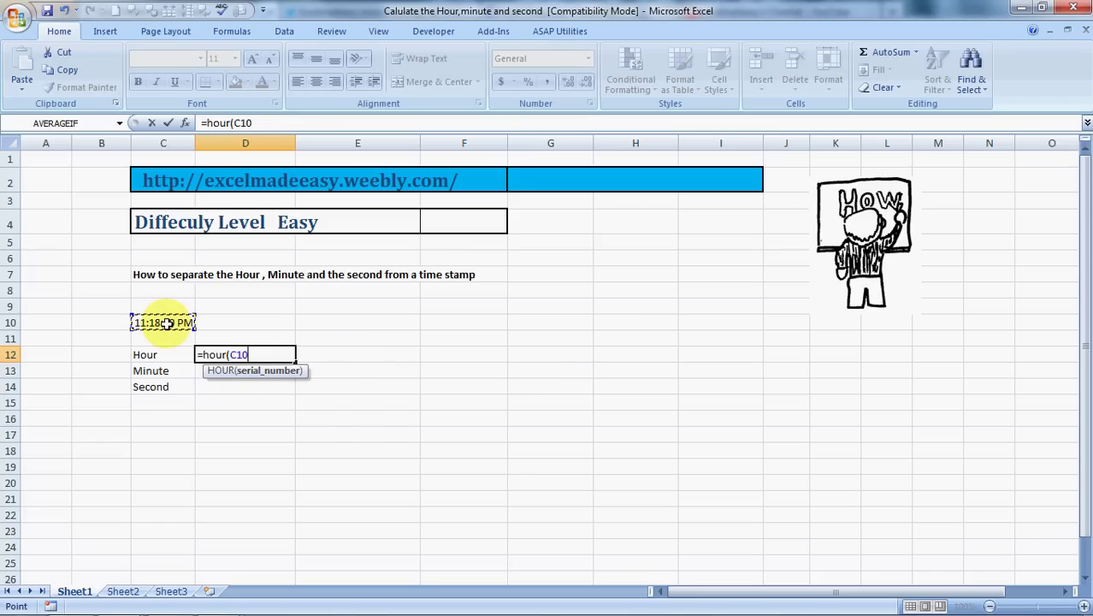
{"action": "type", "text": ")"}
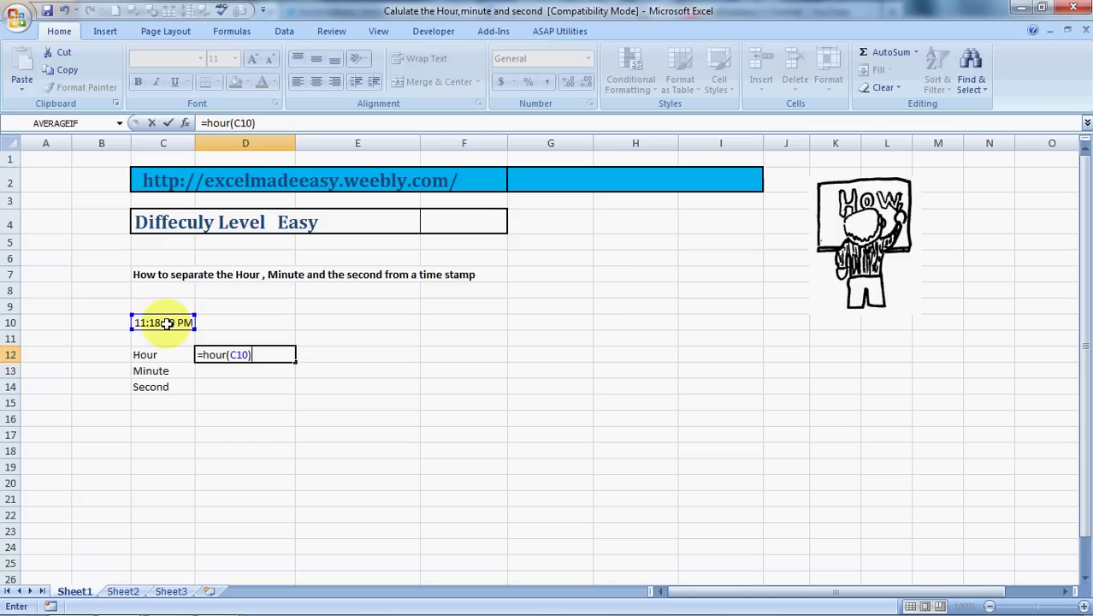
{"action": "key", "text": "ctrl+Return"}
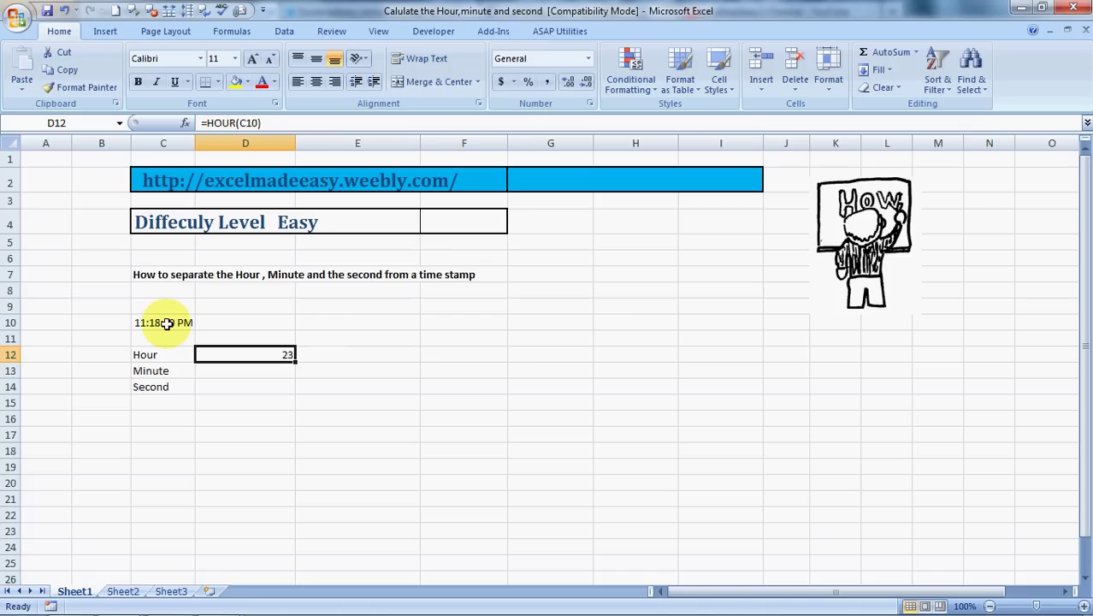
Enter =MINUTE(C10) in D13 beside Minute, returning 18
{"action": "key", "text": "Down"}
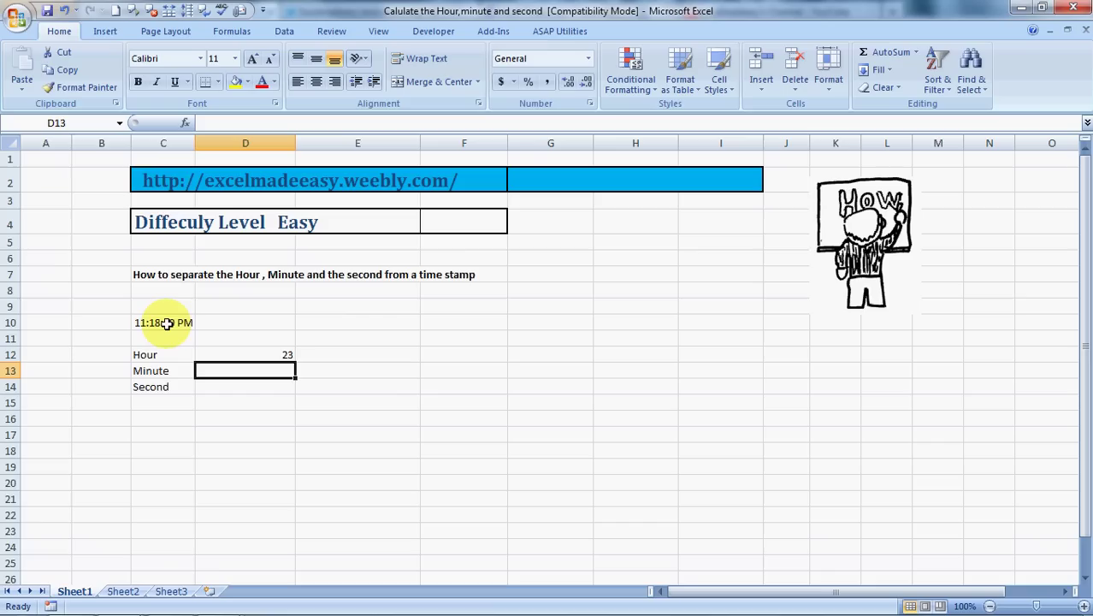
{"action": "type", "text": "="}
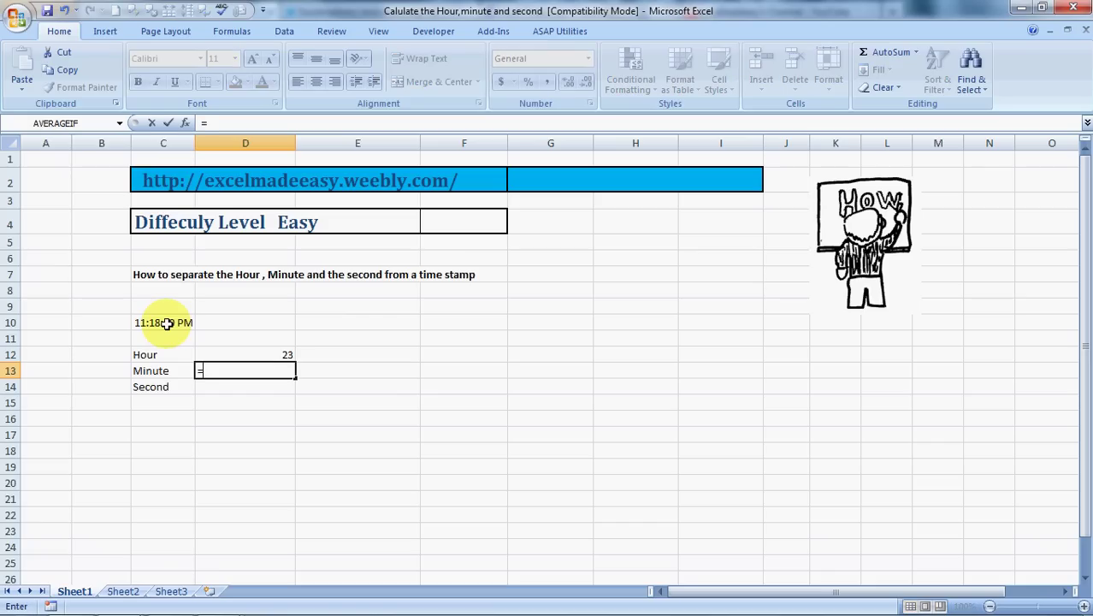
{"action": "type", "text": "minute"}
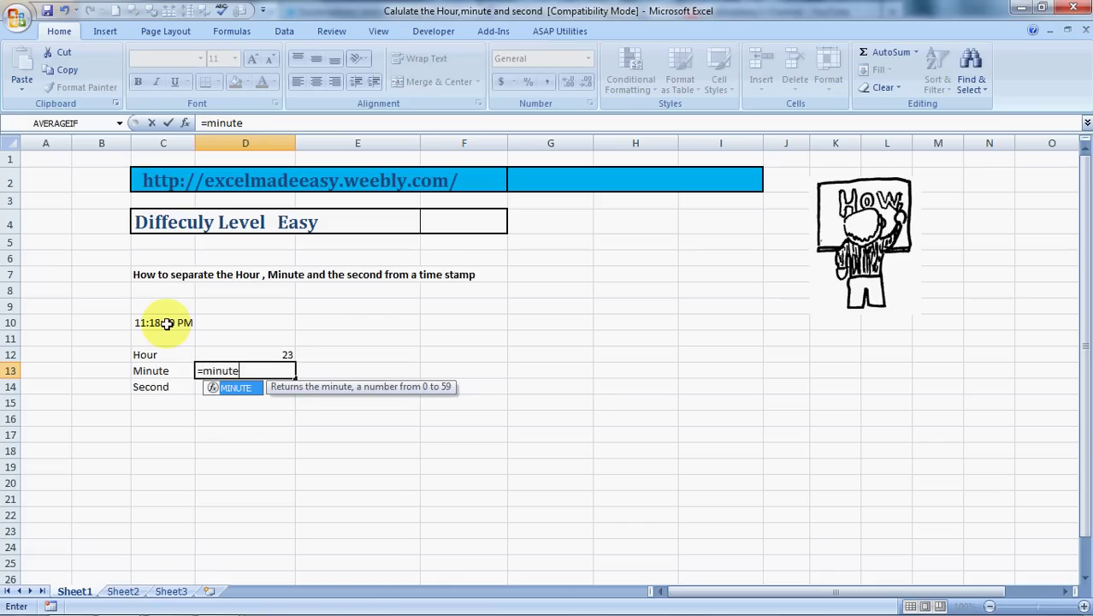
{"action": "key", "text": "Tab"}
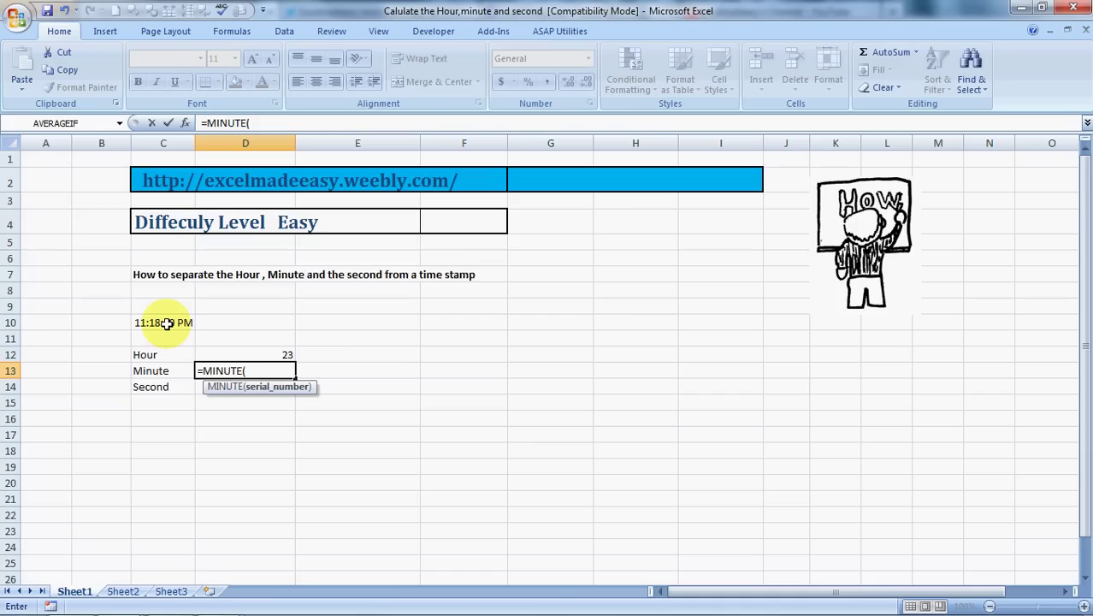
{"action": "left_click", "coordinate": [161, 321]}
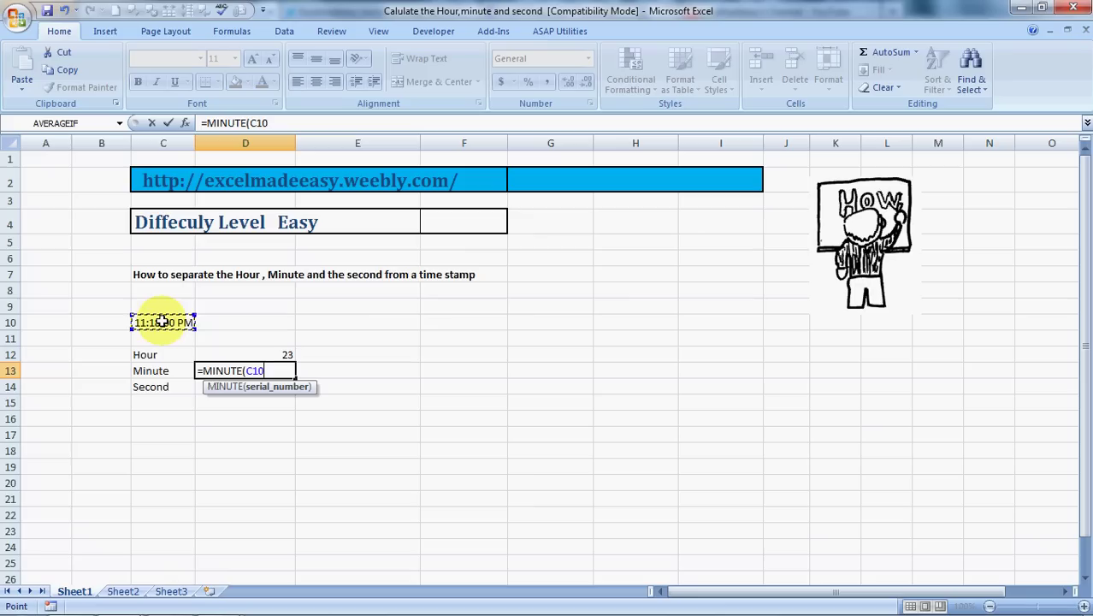
{"action": "type", "text": ")"}
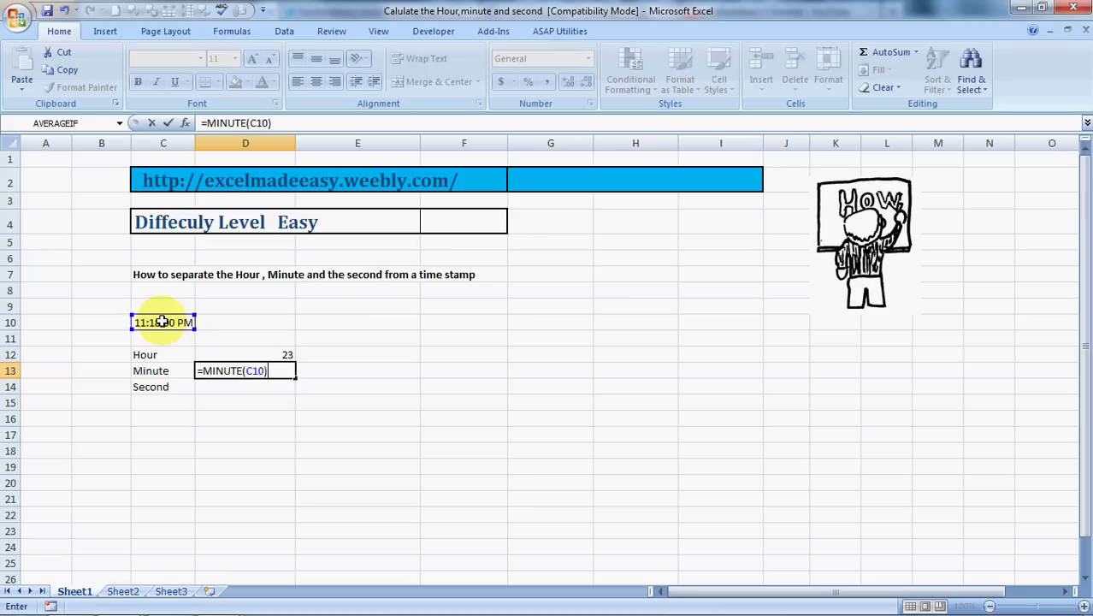
{"action": "key", "text": "Return"}
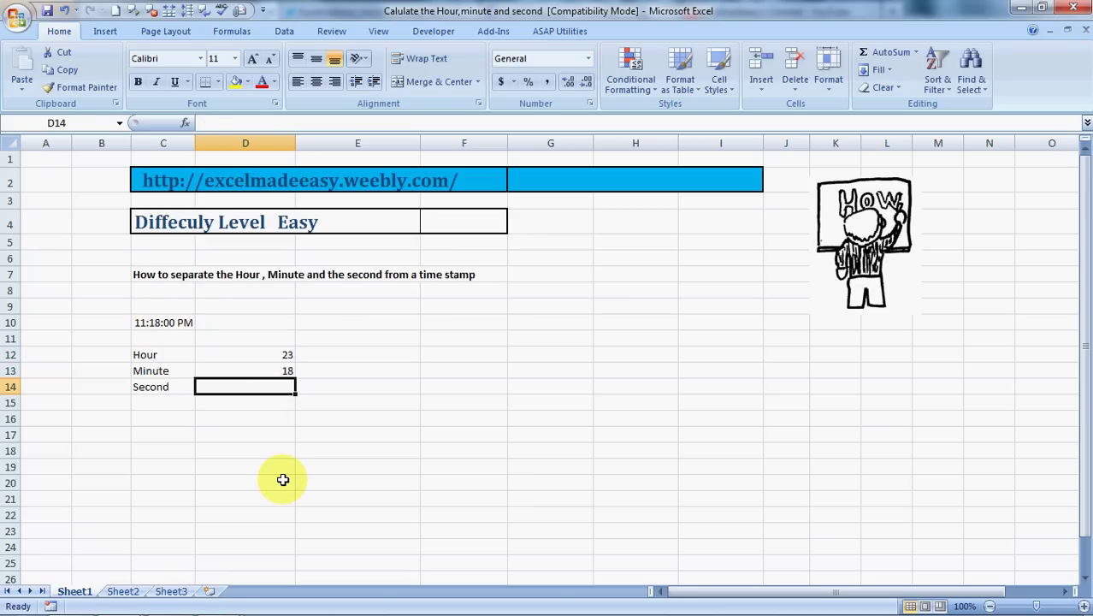
Enter =SECOND(C10) in D14 beside Second, returning 0
{"action": "type", "text": "=s"}
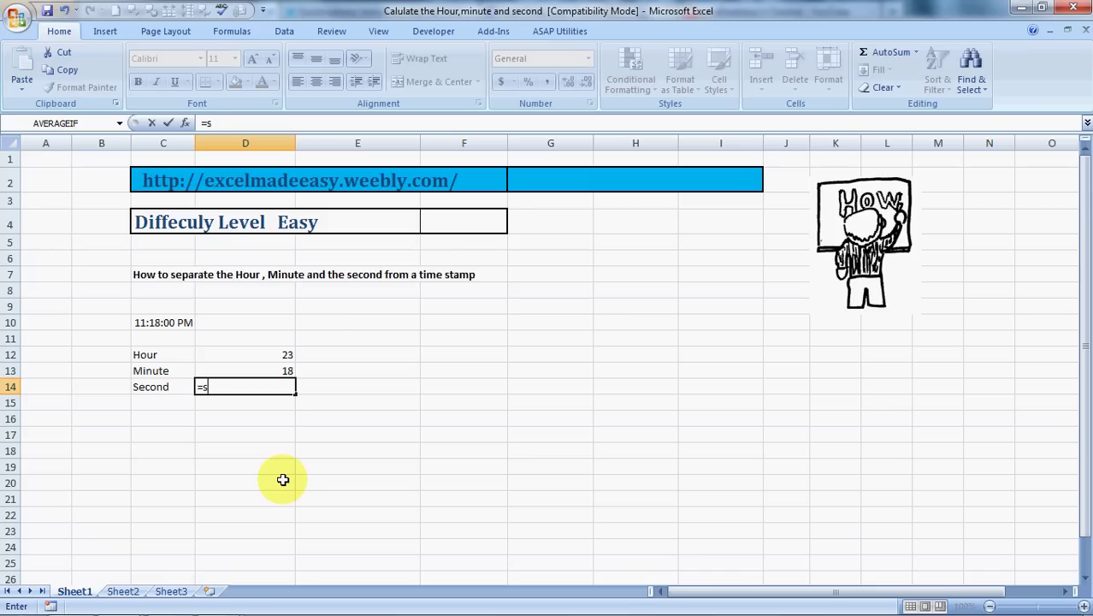
{"action": "type", "text": "e"}
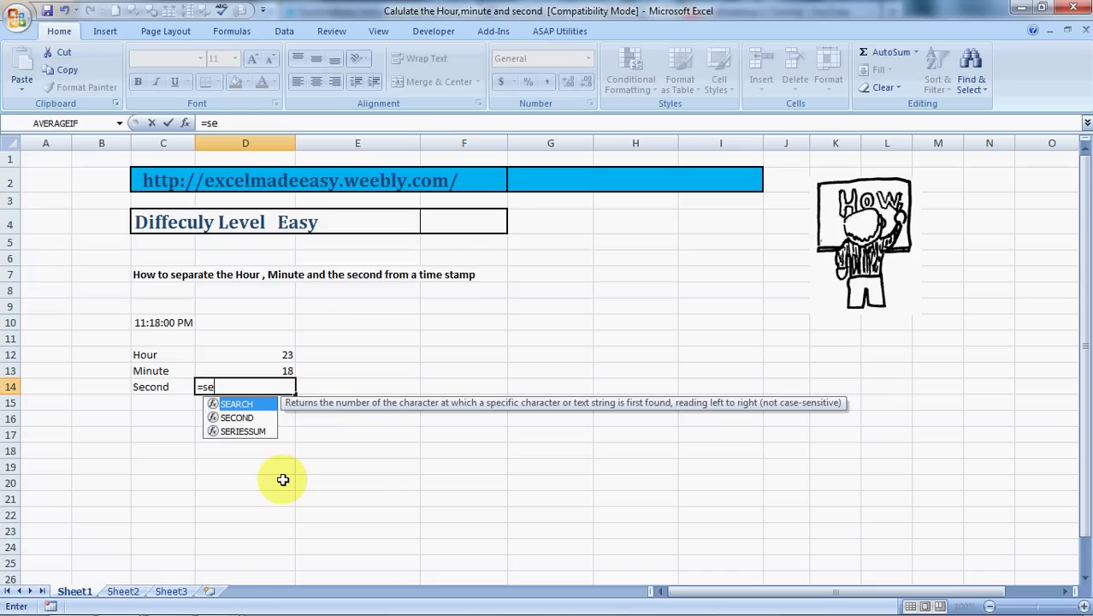
{"action": "key", "text": "Down"}
{"action": "key", "text": "Tab"}
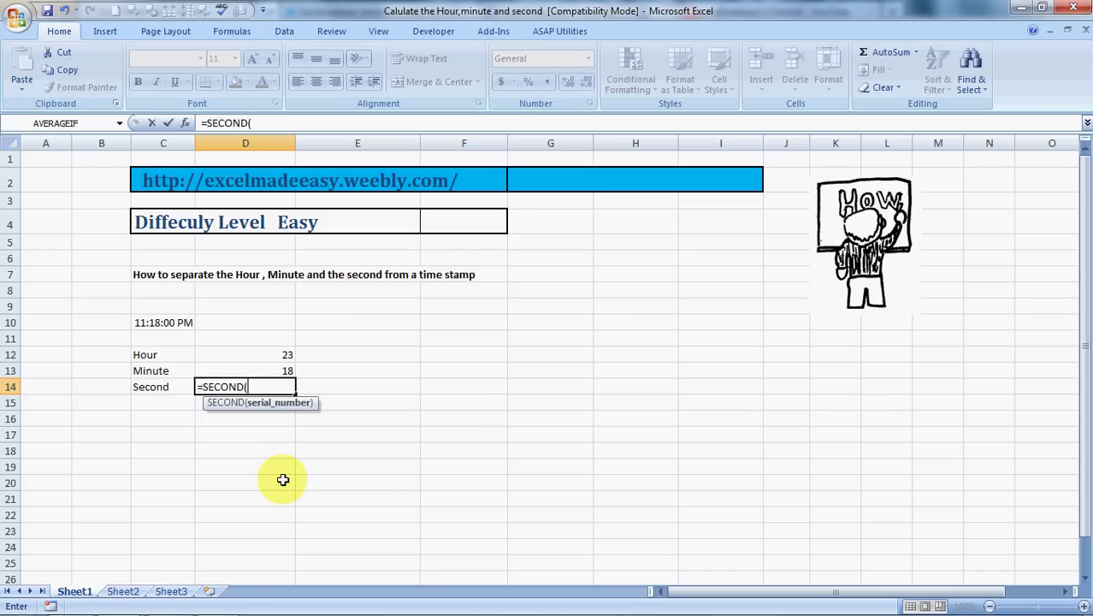
{"action": "left_click", "coordinate": [160, 326]}
{"action": "type", "text": ")"}
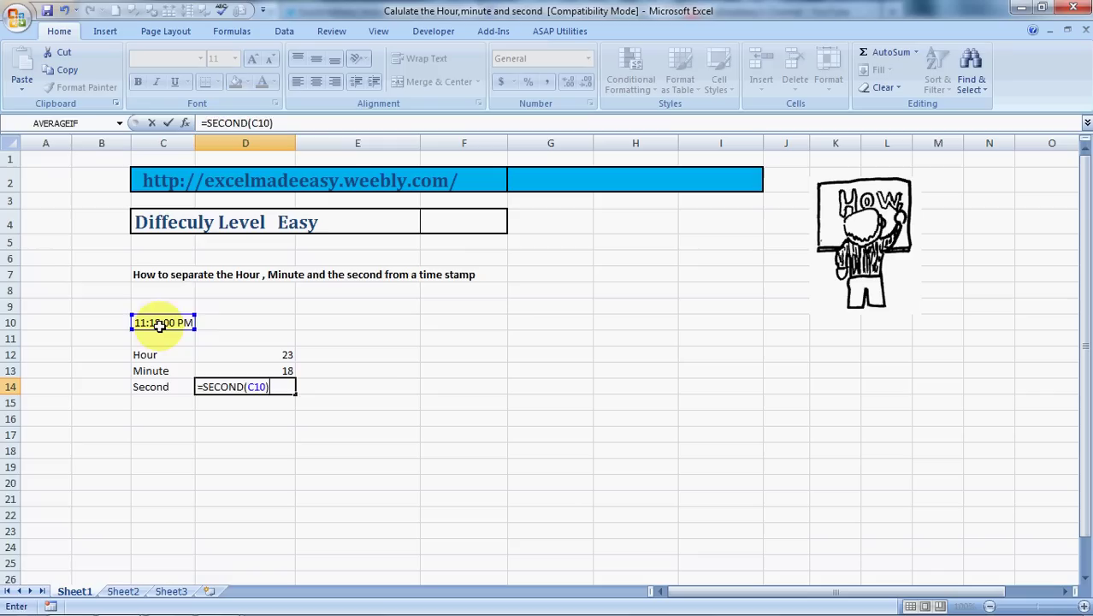
{"action": "key", "text": "Return"}
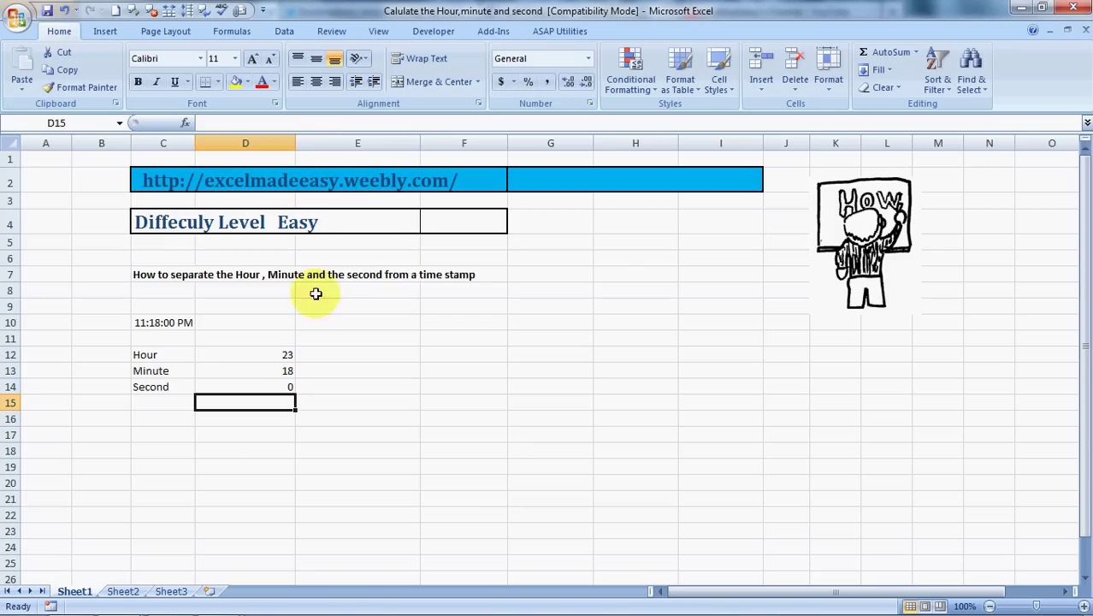
Show the Excel Made Easy home page in Firefox and scroll to the Lets Learn Excel The Fun Way section
{"action": "left_click", "coordinate": [87, 605]}
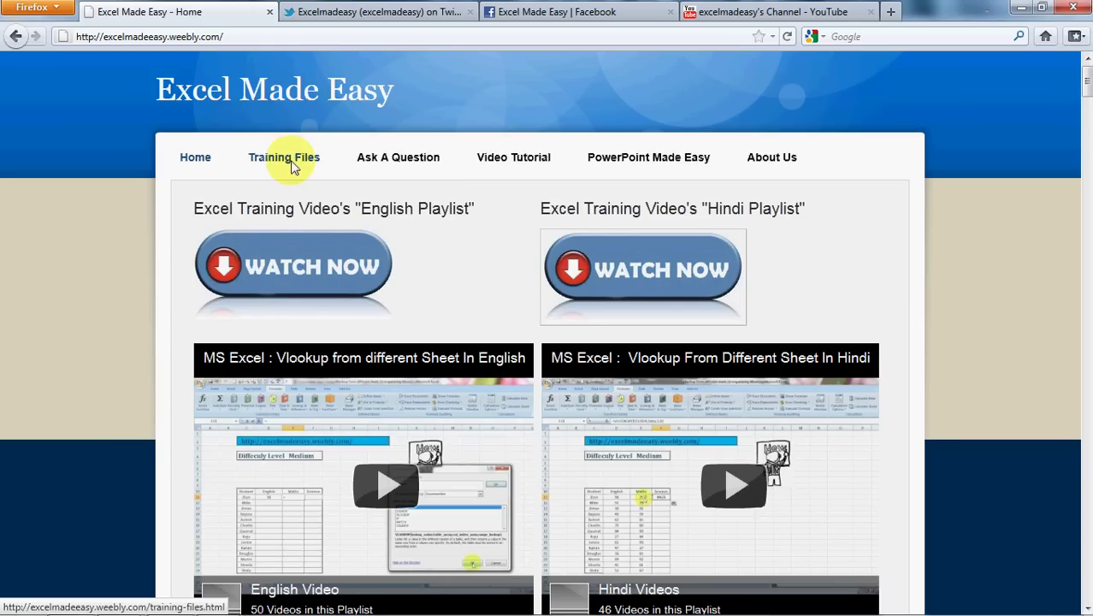
{"action": "scroll", "coordinate": [291, 165], "scroll_direction": "down", "scroll_amount": 1}
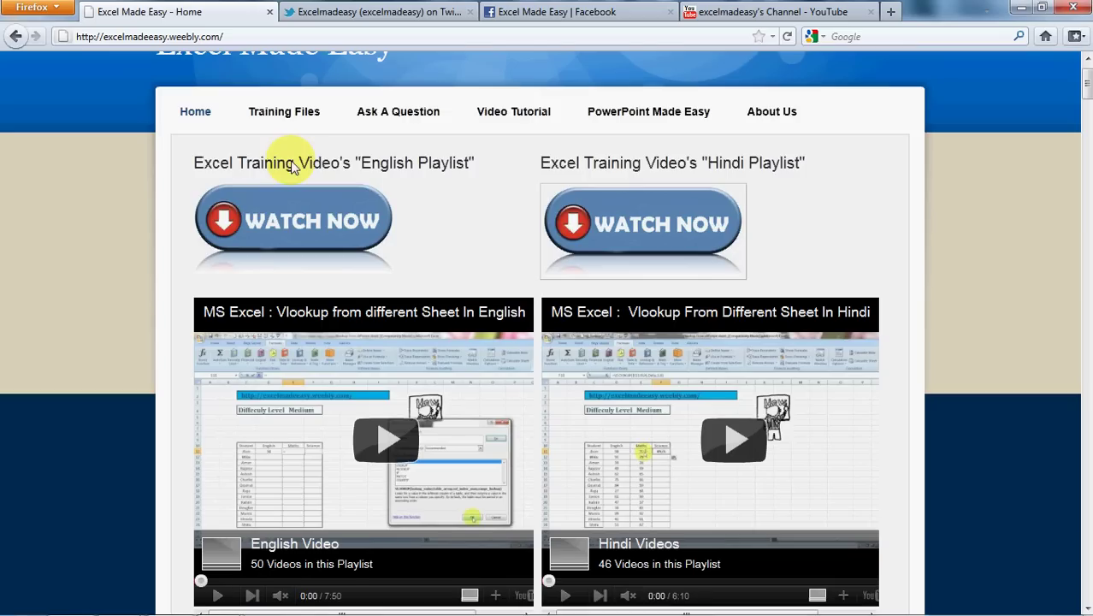
{"action": "scroll", "coordinate": [290, 165], "scroll_direction": "down", "scroll_amount": 10}
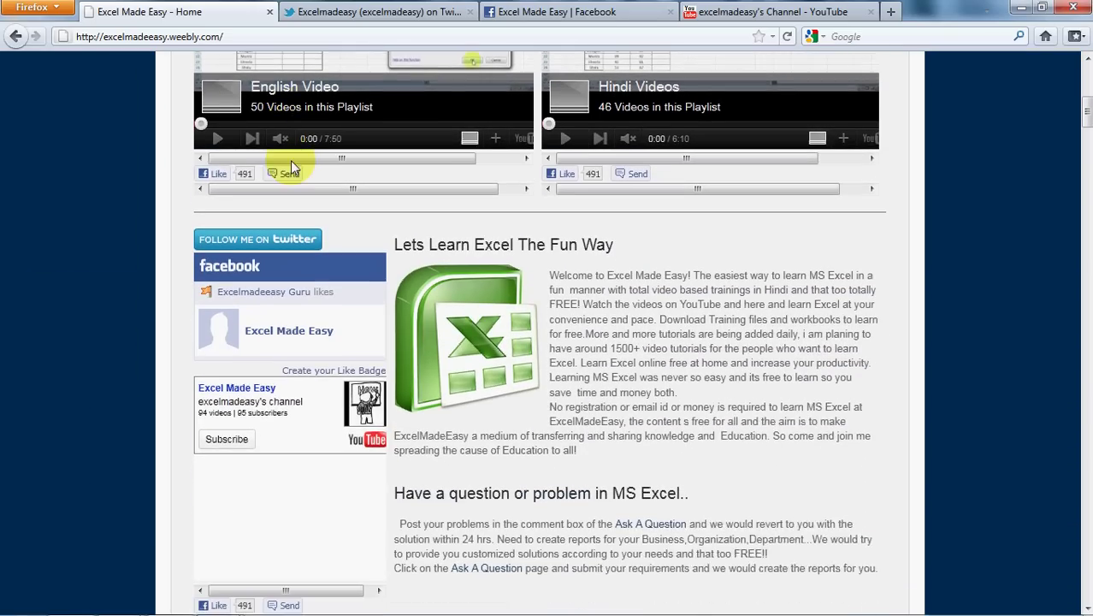
{"action": "scroll", "coordinate": [291, 163], "scroll_direction": "down", "scroll_amount": 1}
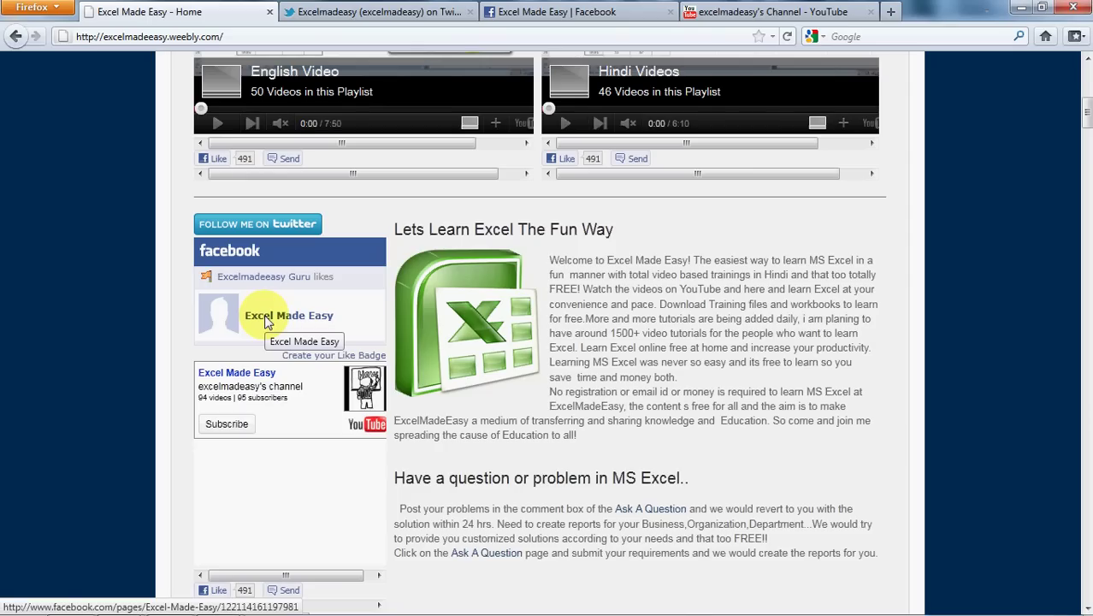
View the Excelmadeasy Twitter profile, then the Excel Made Easy Facebook page
{"action": "left_click", "coordinate": [377, 14]}
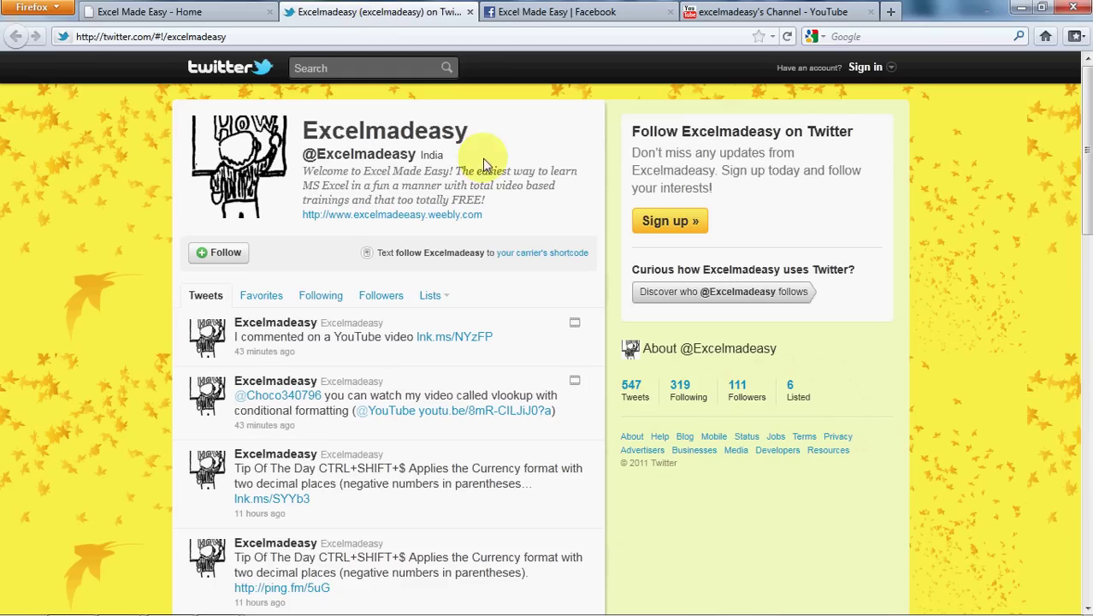
{"action": "left_click", "coordinate": [552, 12]}
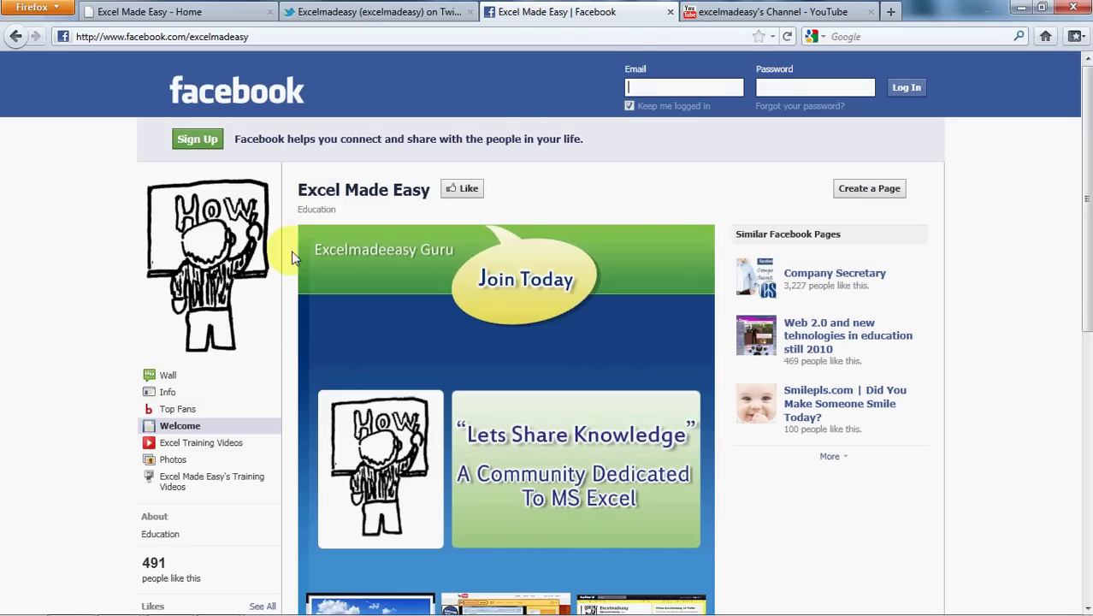
Show the excelmadeasy YouTube channel page scrolled to the top
{"action": "left_click", "coordinate": [745, 14]}
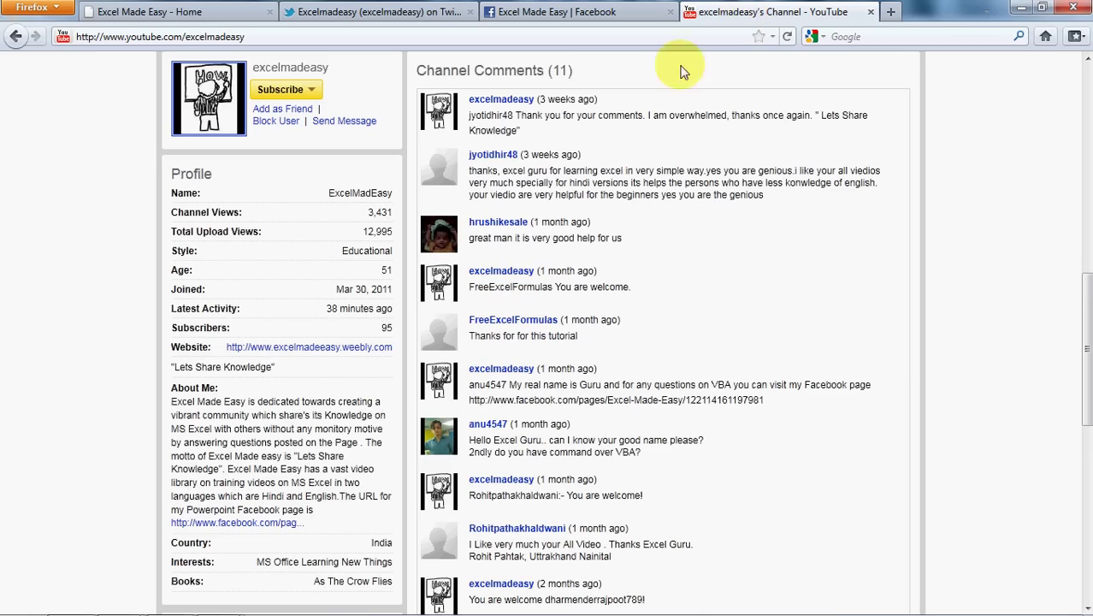
{"action": "scroll", "coordinate": [794, 240], "scroll_direction": "up", "scroll_amount": 10}
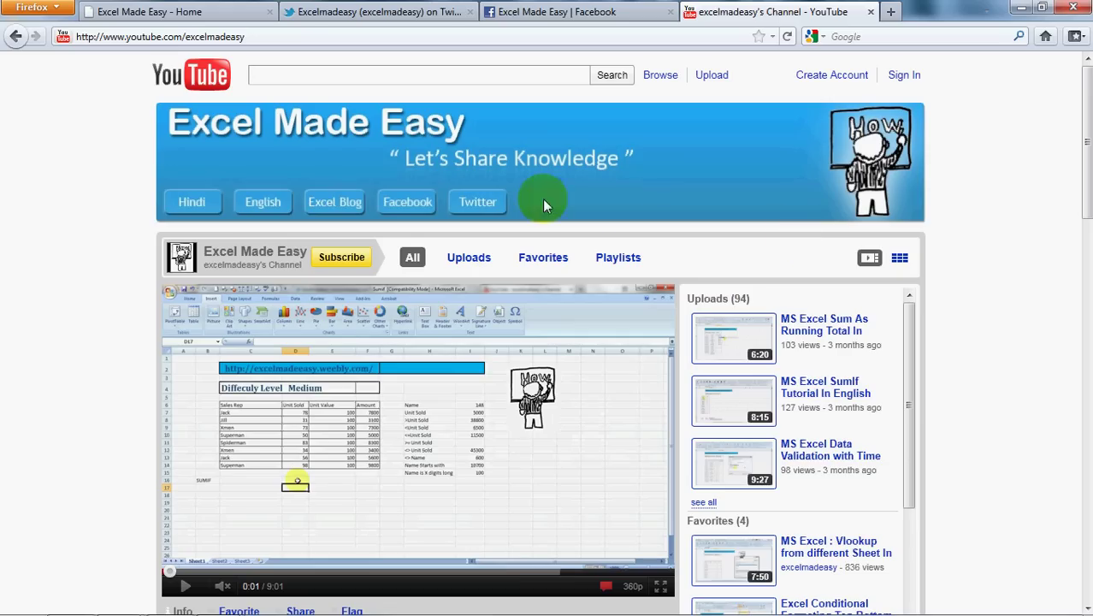